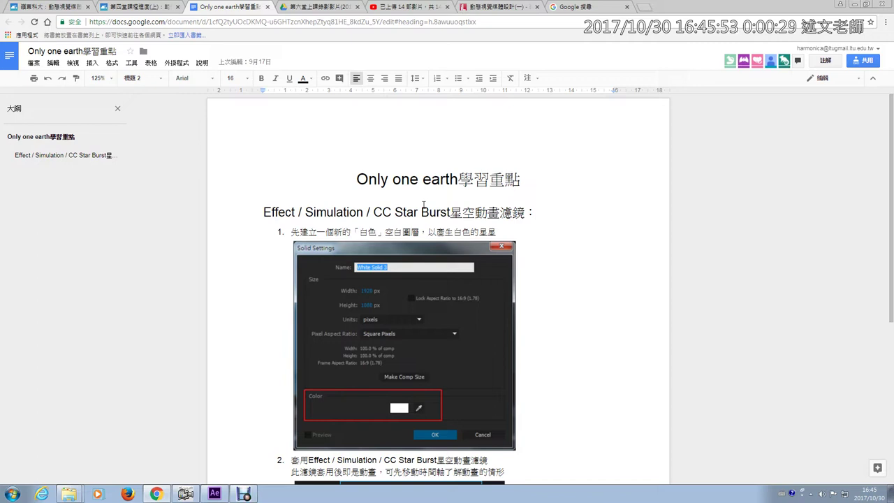
# Show the AMCAP webcam preview and move it clear of the document page
pyautogui.click(184, 494)
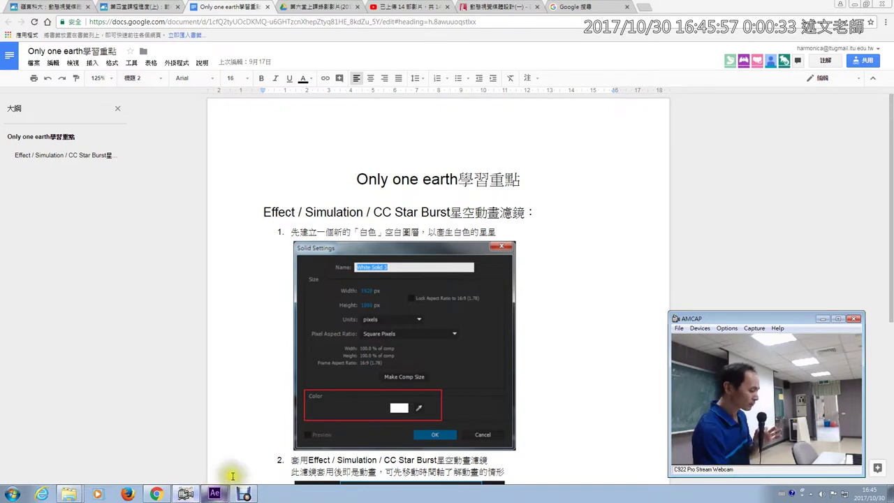
pyautogui.moveTo(742, 319); pyautogui.dragTo(81, 323)
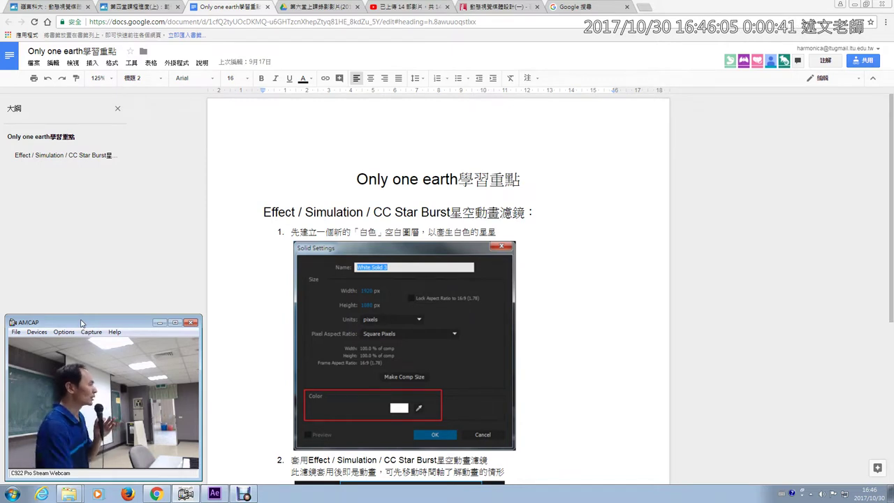
pyautogui.click(80, 323)
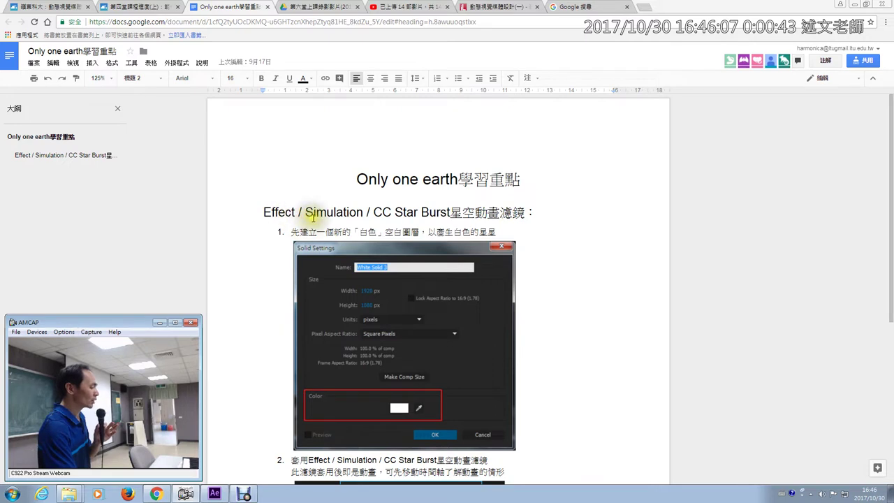
# Read the CC Star Burst notes' first instruction about creating a white solid layer
pyautogui.click(336, 210)
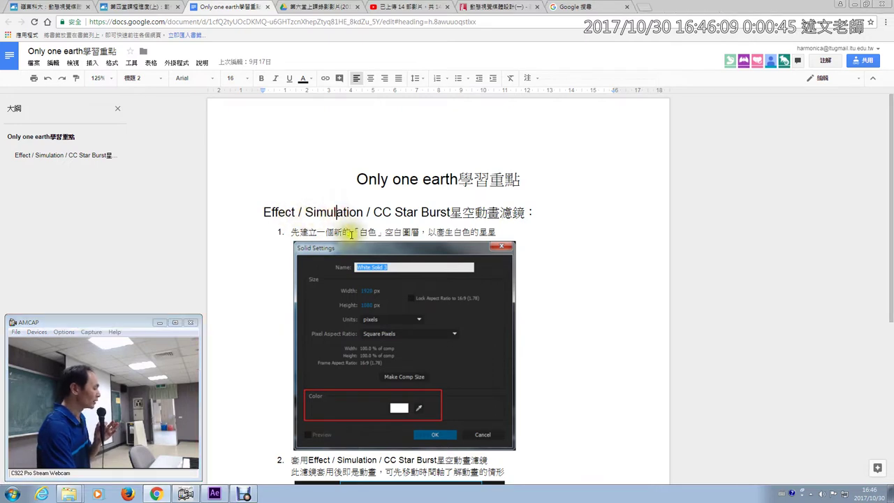
pyautogui.click(371, 232)
pyautogui.doubleClick(370, 232)
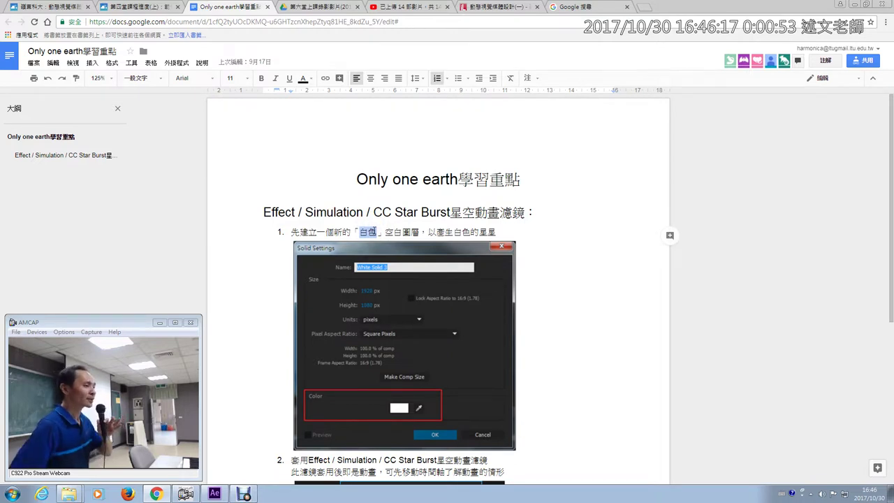
pyautogui.click(374, 212)
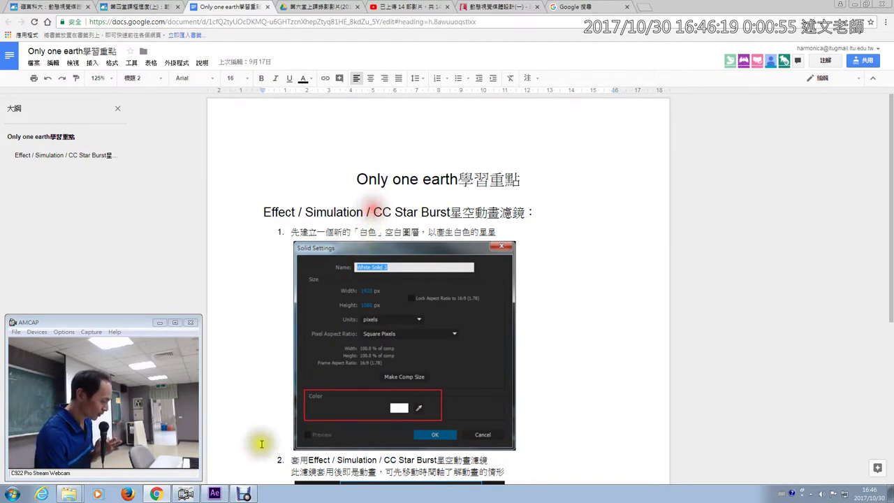
# Switch to After Effects, move the webcam preview off the layer list and collapse the expanded layer properties in Comp 3
pyautogui.click(214, 494)
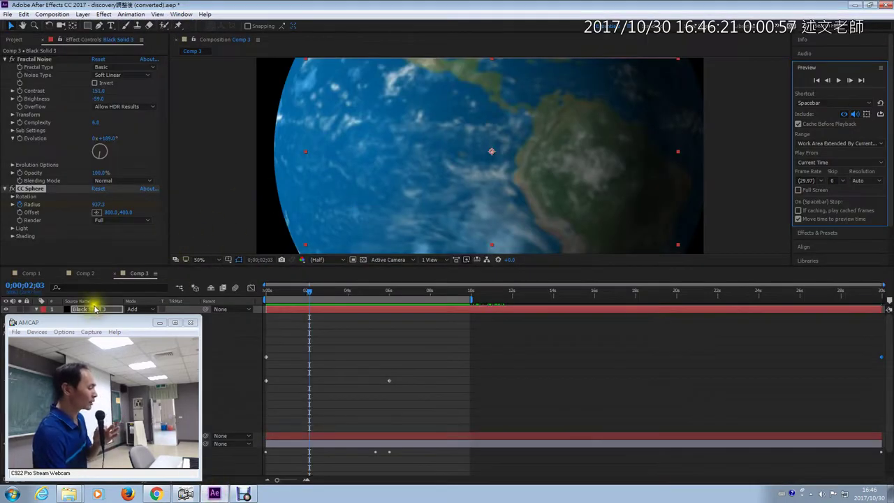
pyautogui.moveTo(99, 326); pyautogui.dragTo(778, 316)
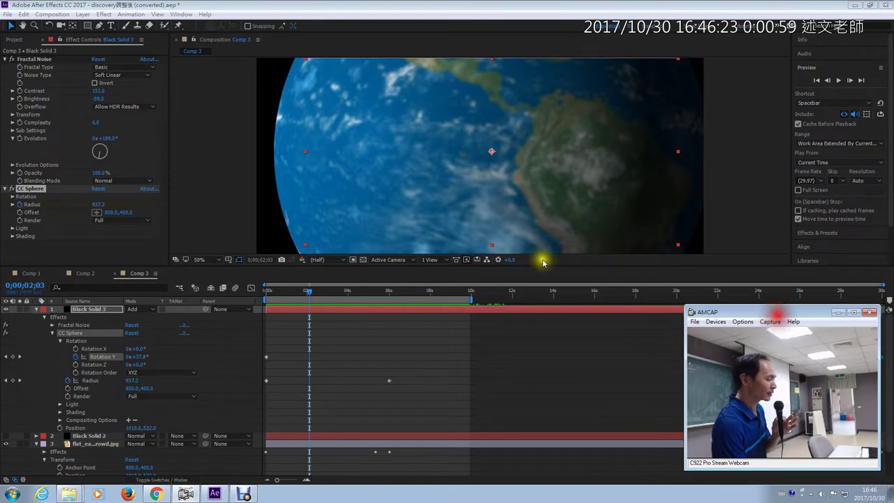
pyautogui.click(37, 308)
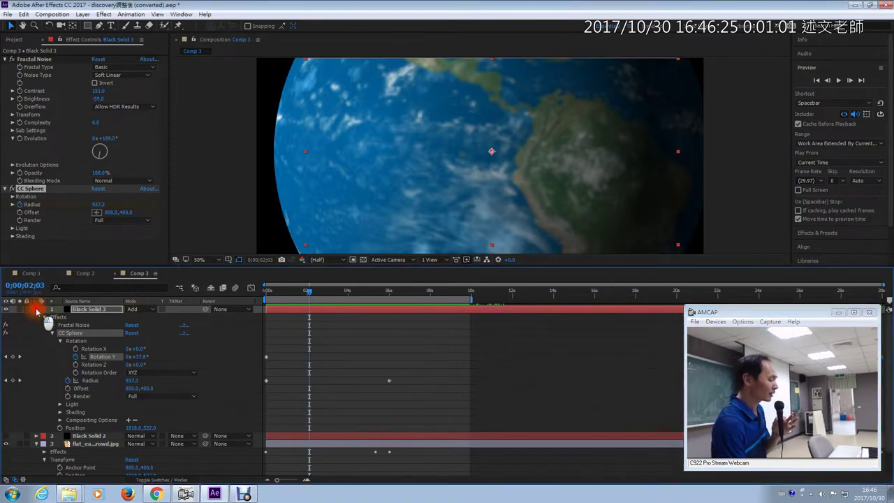
pyautogui.click(39, 325)
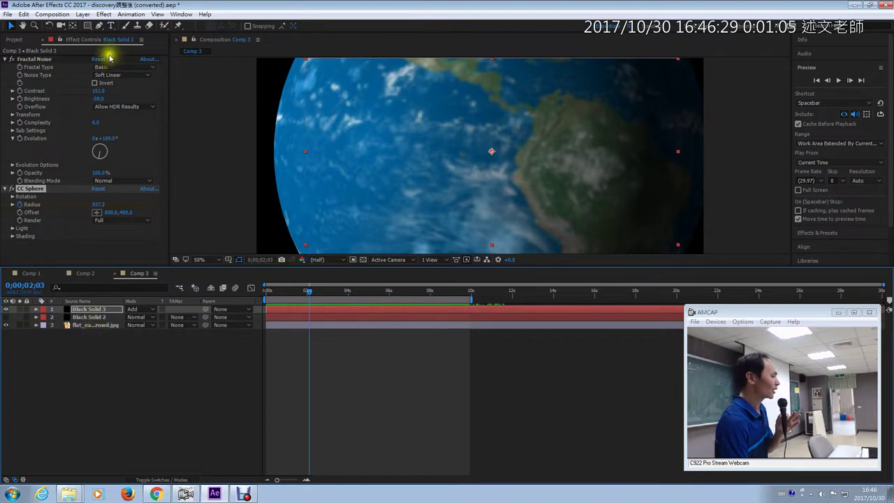
# Create a new 1600 × 800 px solid layer in Comp 3 with the colour white (FFFFFF)
pyautogui.click(82, 14)
pyautogui.click(95, 25)
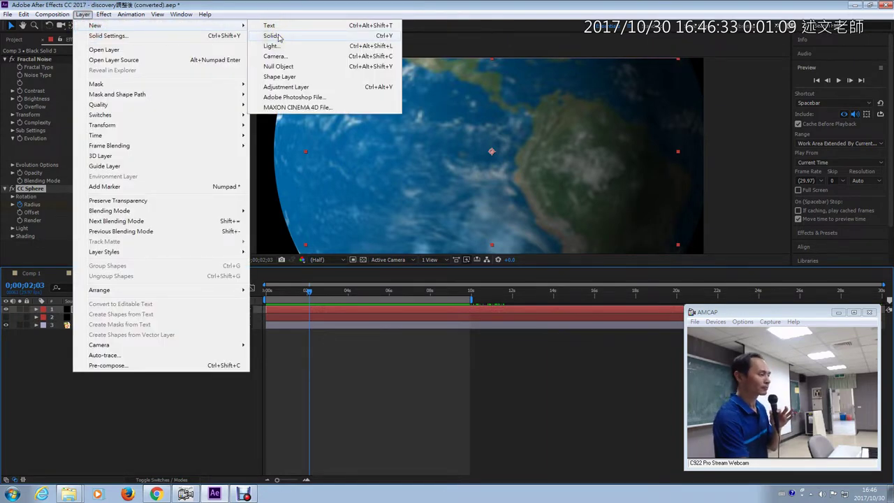
pyautogui.click(278, 36)
pyautogui.click(326, 212)
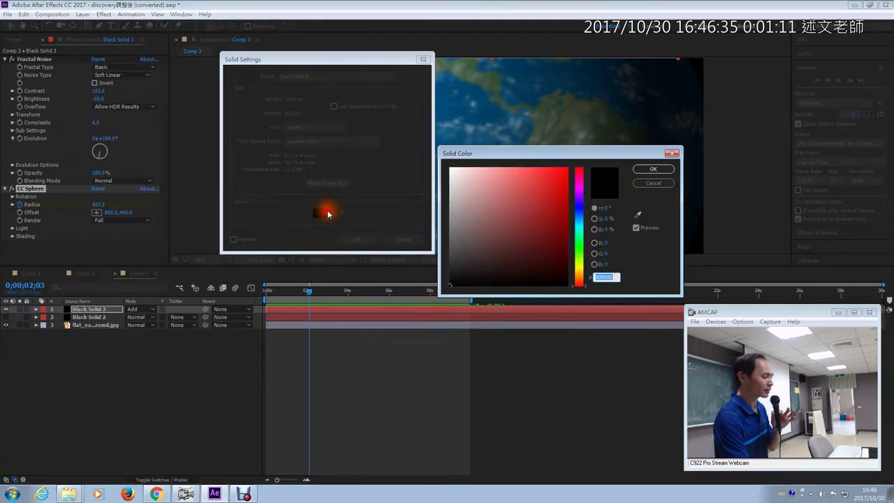
pyautogui.moveTo(455, 175); pyautogui.dragTo(429, 154)
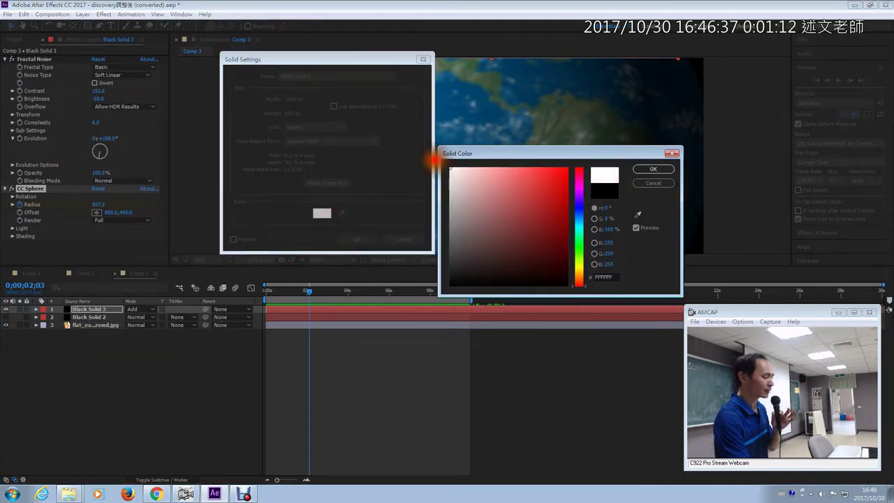
pyautogui.click(654, 170)
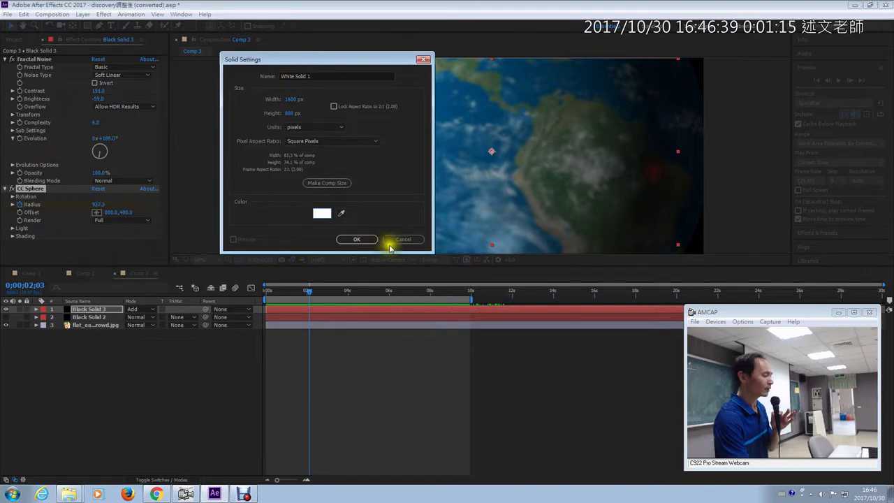
pyautogui.click(356, 238)
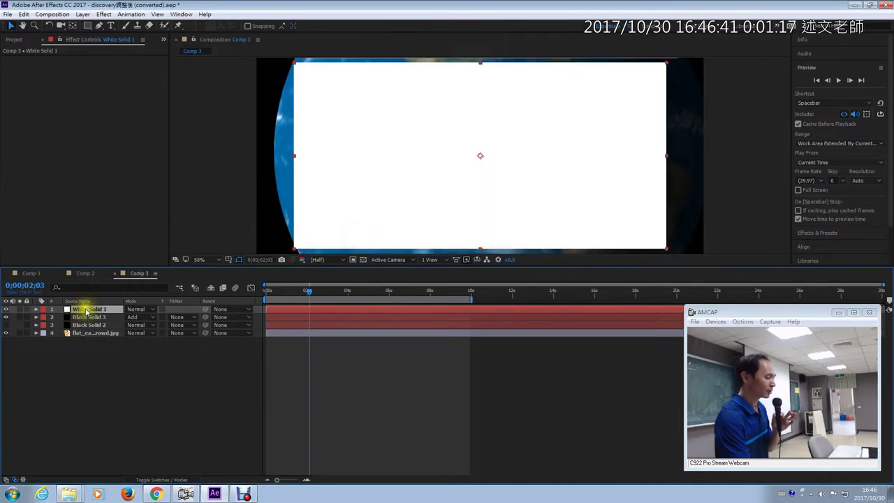
# Move White Solid 1 to the bottom of the layer stack and hide the layers above it
pyautogui.moveTo(85, 310); pyautogui.dragTo(89, 338)
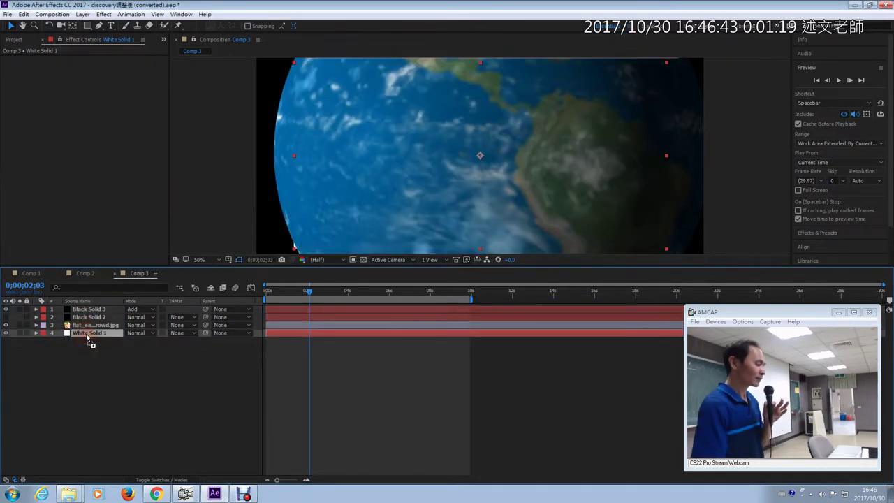
pyautogui.moveTo(4, 309); pyautogui.dragTo(6, 327)
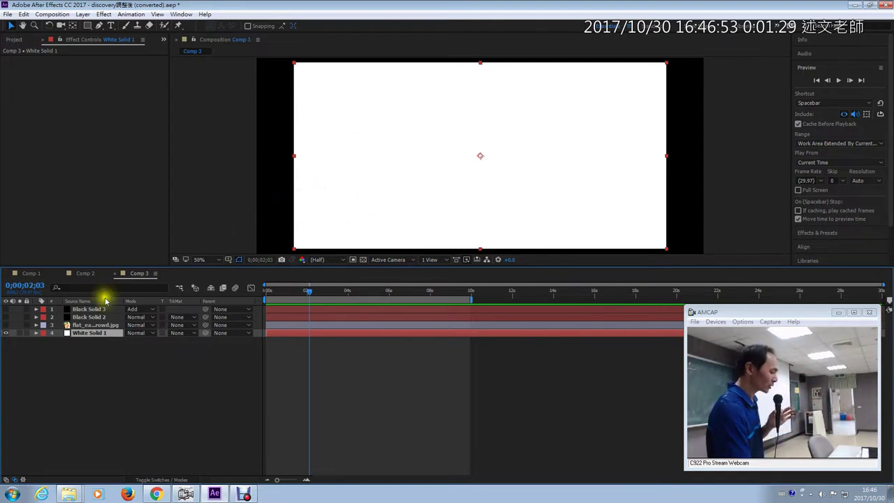
# Replace the white solid with a new white solid made to composition size, 1920 × 1080 px
pyautogui.click(98, 335)
pyautogui.press('Delete')
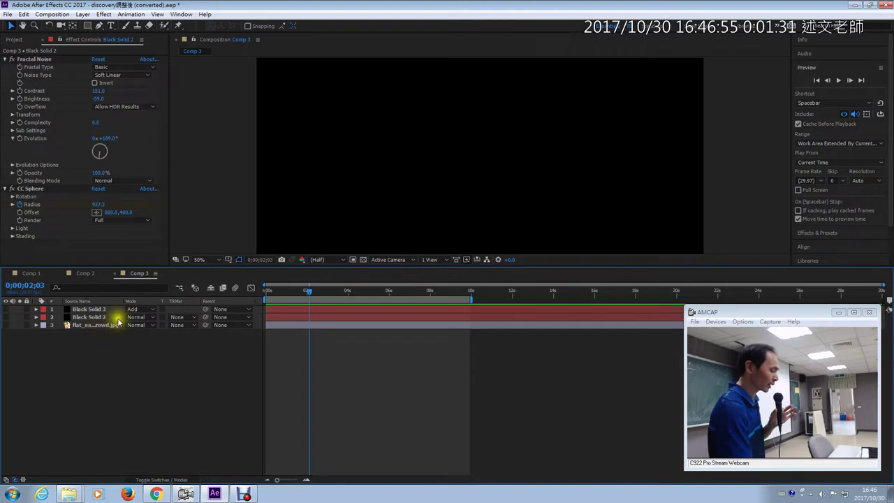
pyautogui.click(83, 14)
pyautogui.moveTo(91, 20)
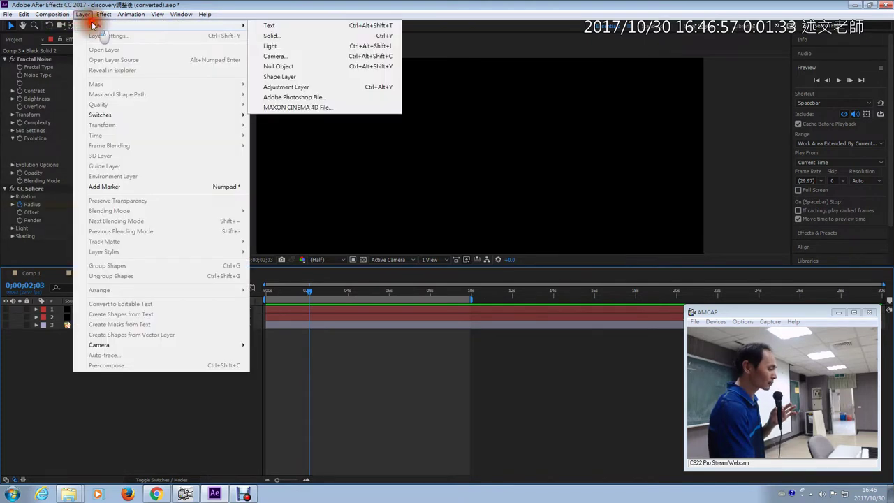
pyautogui.click(257, 34)
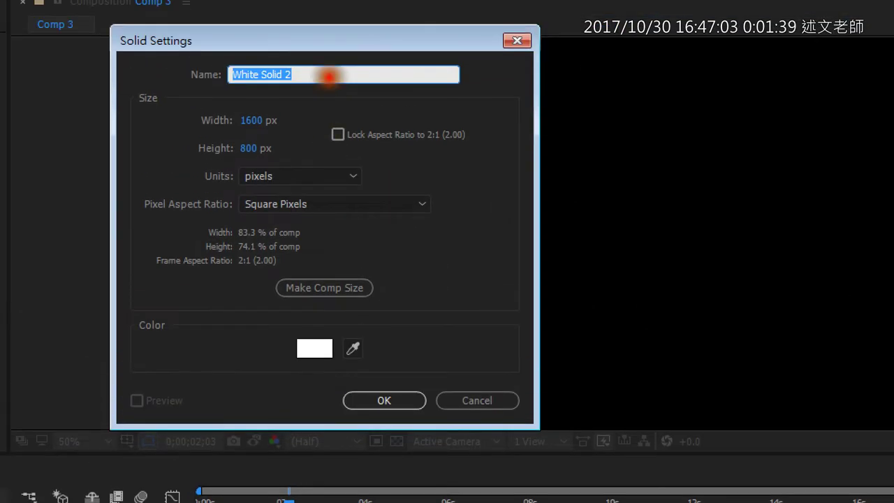
pyautogui.moveTo(199, 105); pyautogui.dragTo(192, 166)
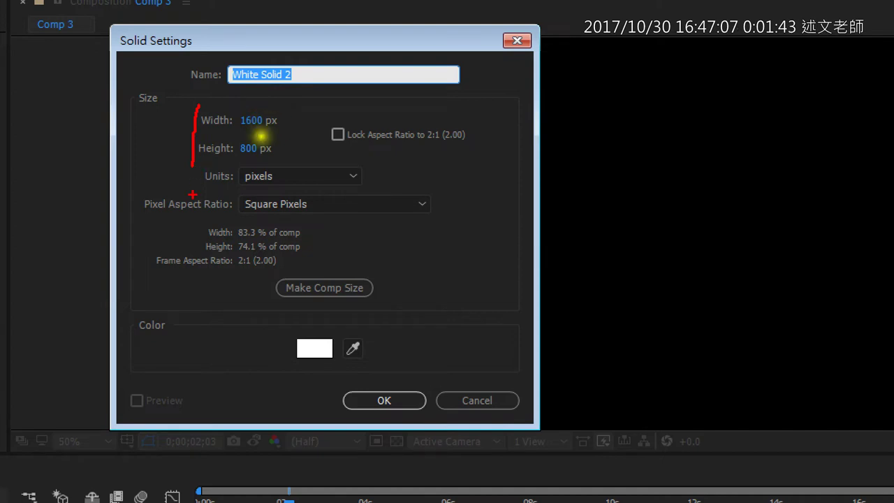
pyautogui.moveTo(255, 282); pyautogui.dragTo(287, 251)
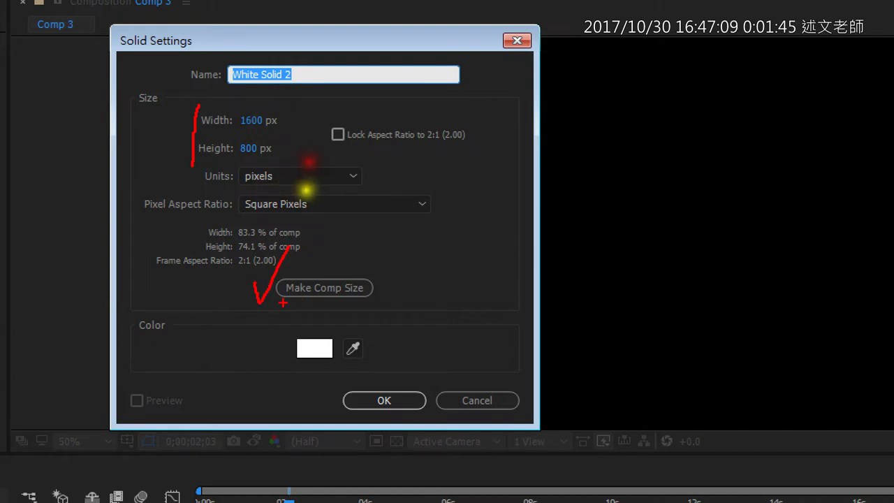
pyautogui.moveTo(283, 303)
pyautogui.mouseDown()
pyautogui.moveTo(286, 267)
pyautogui.moveTo(401, 246)
pyautogui.moveTo(398, 303)
pyautogui.moveTo(209, 304)
pyautogui.mouseUp()
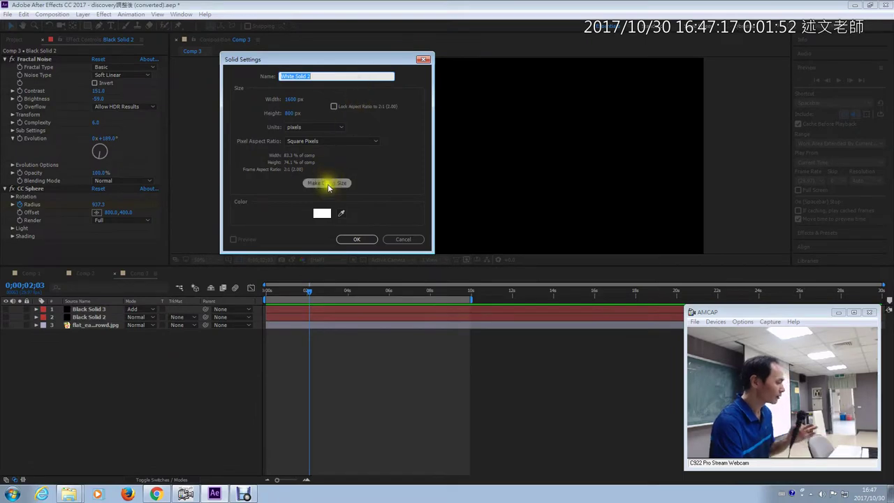
pyautogui.click(324, 288)
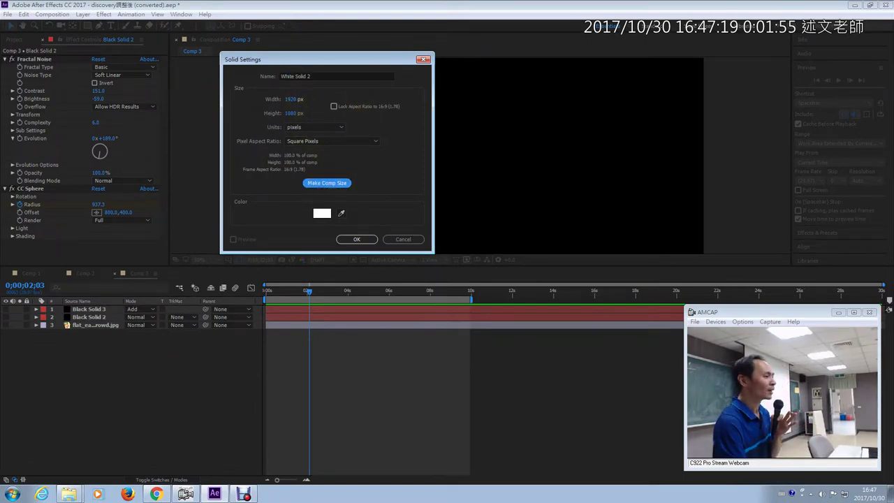
pyautogui.click(357, 239)
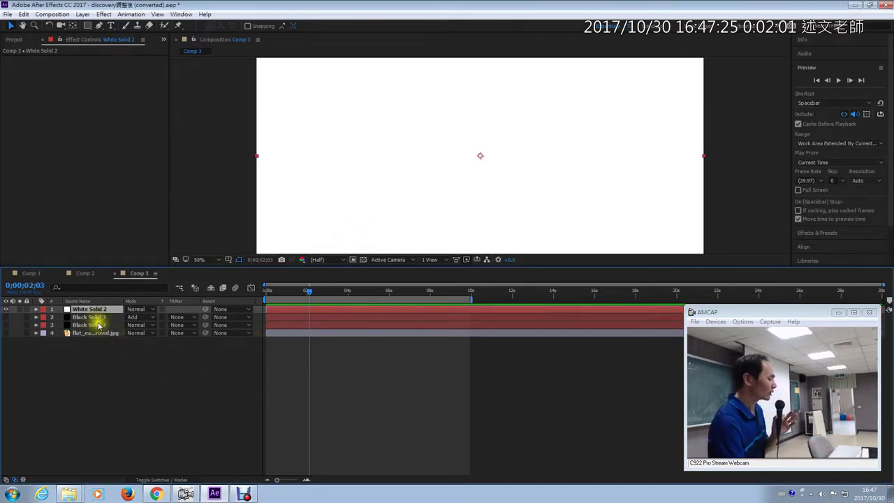
# Move White Solid 2 below the flat earth image layer and apply the CC Star Burst simulation effect to it
pyautogui.moveTo(100, 314); pyautogui.dragTo(100, 342)
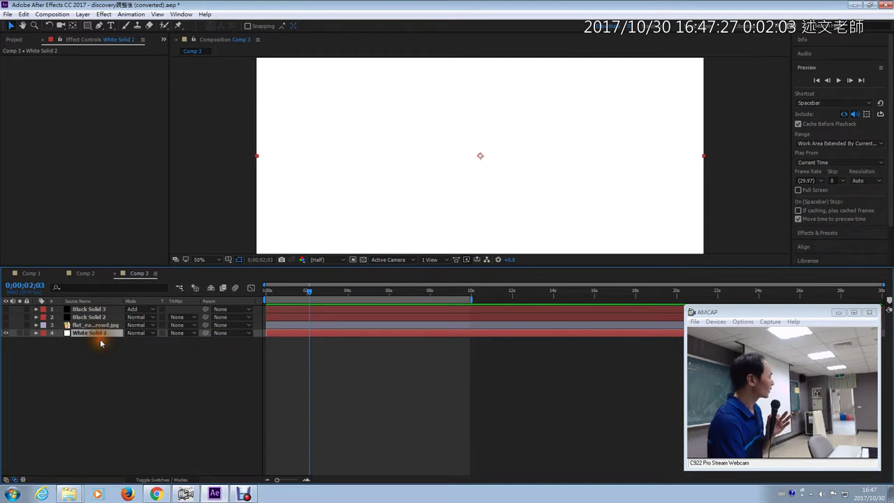
pyautogui.click(104, 14)
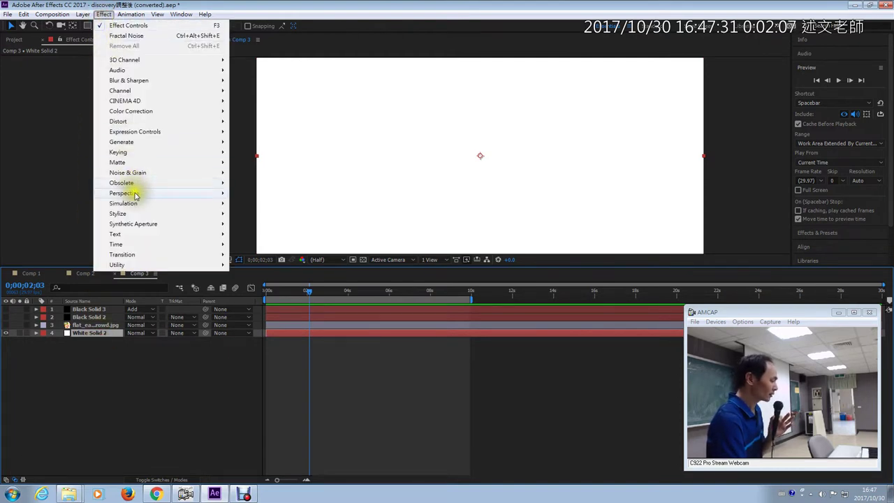
pyautogui.moveTo(194, 202)
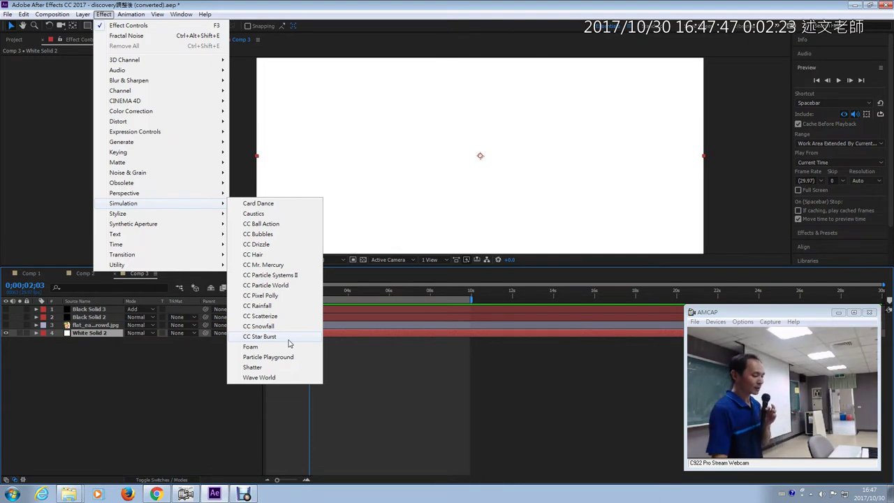
pyautogui.click(289, 339)
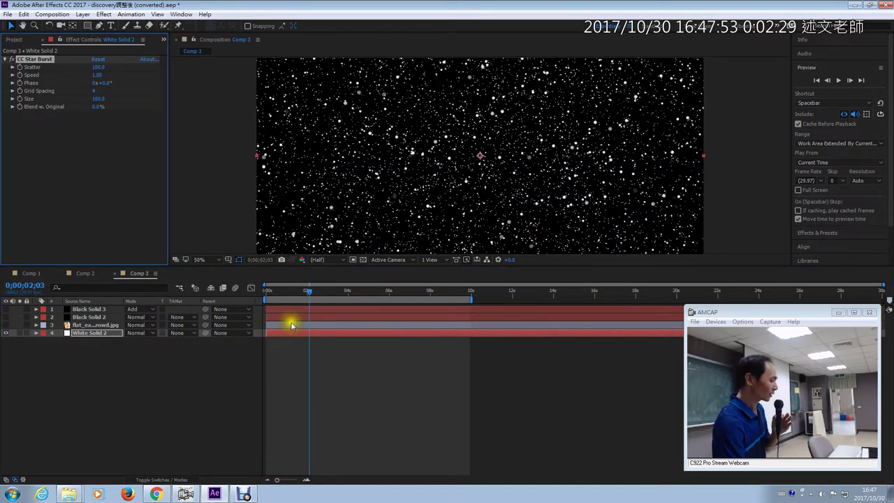
# Scrub the first seconds of the star animation and check the CC Star Burst settings in the Chrome notes before returning to After Effects
pyautogui.moveTo(273, 292); pyautogui.dragTo(296, 295)
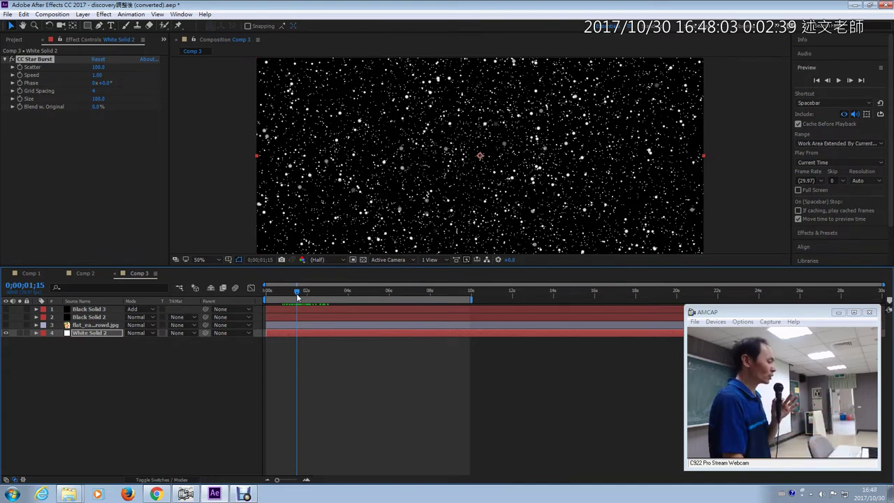
pyautogui.click(156, 494)
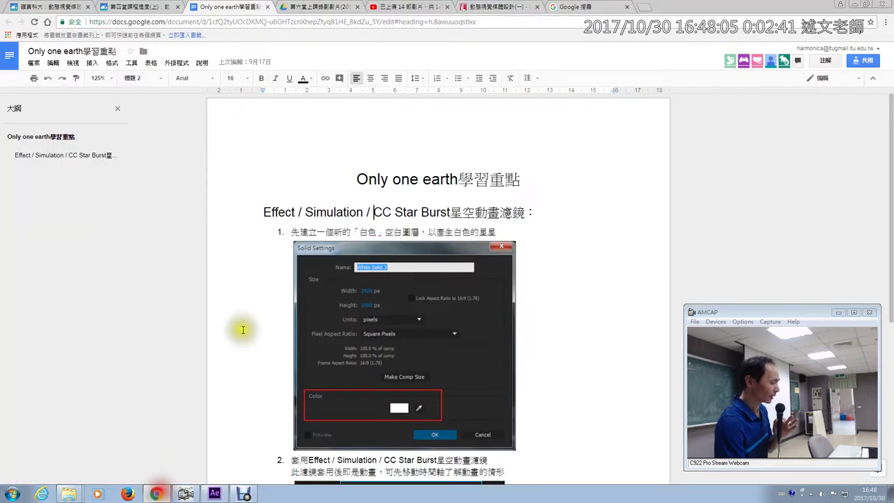
pyautogui.scroll(-4, 251, 314)
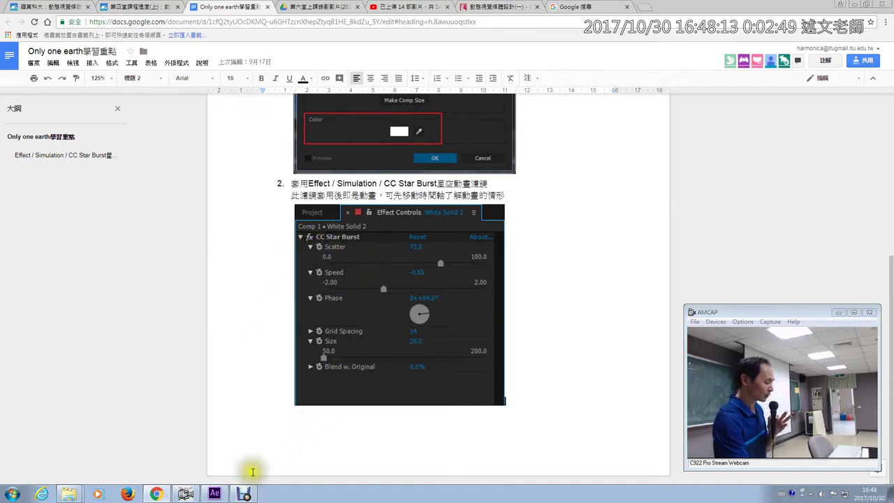
pyautogui.click(215, 494)
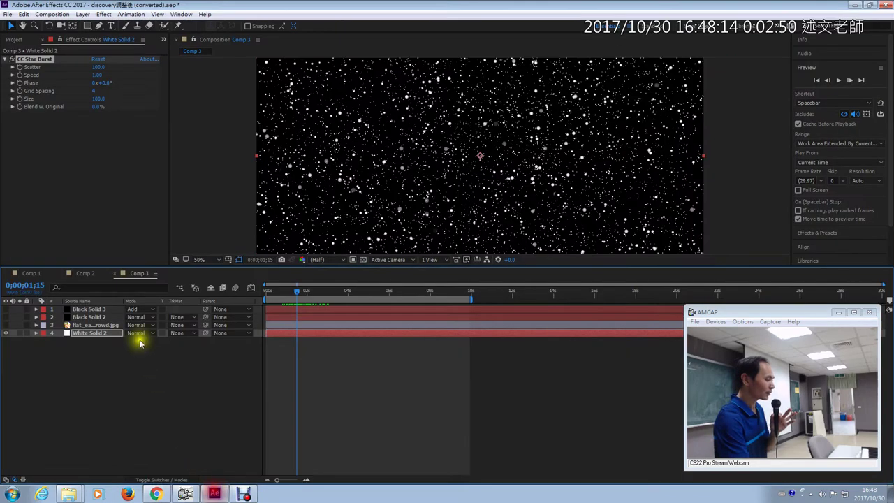
pyautogui.click(8, 60)
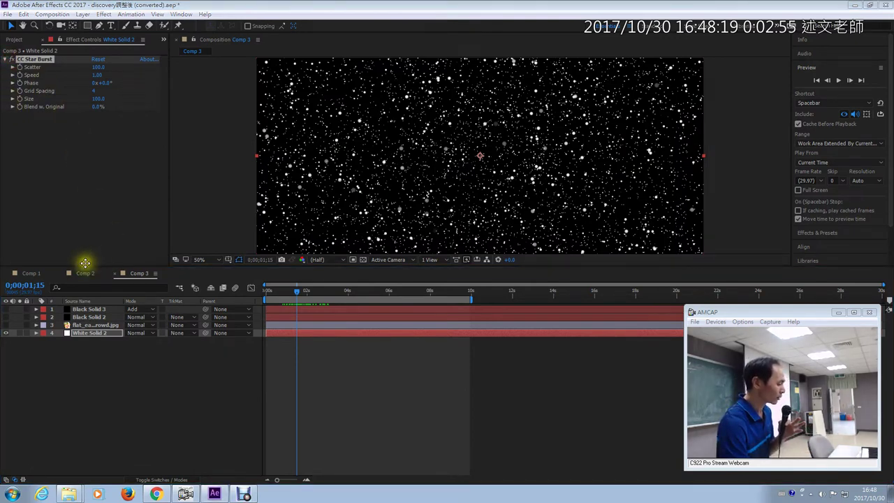
pyautogui.click(76, 168)
pyautogui.click(72, 140)
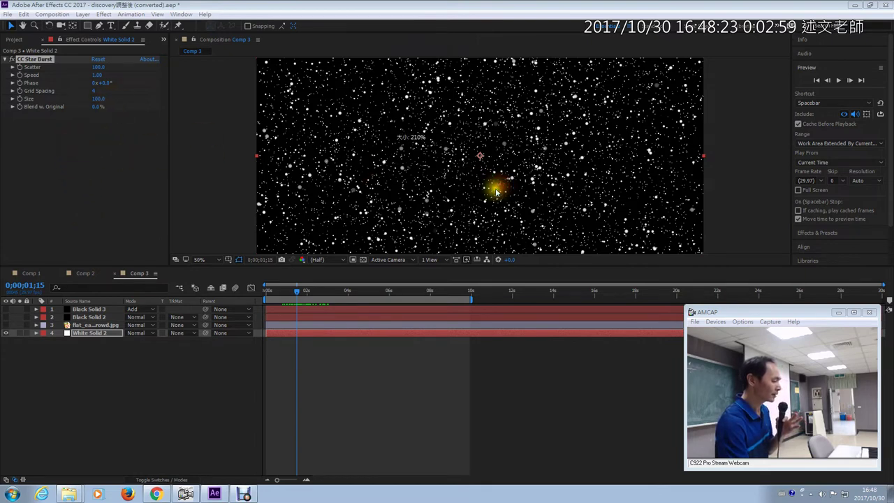
pyautogui.click(487, 200)
pyautogui.click(379, 136)
pyautogui.click(346, 230)
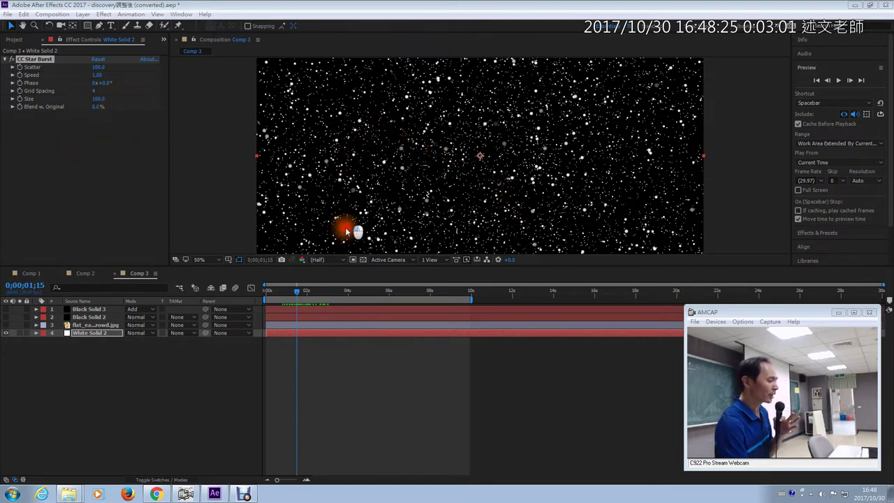
pyautogui.click(313, 230)
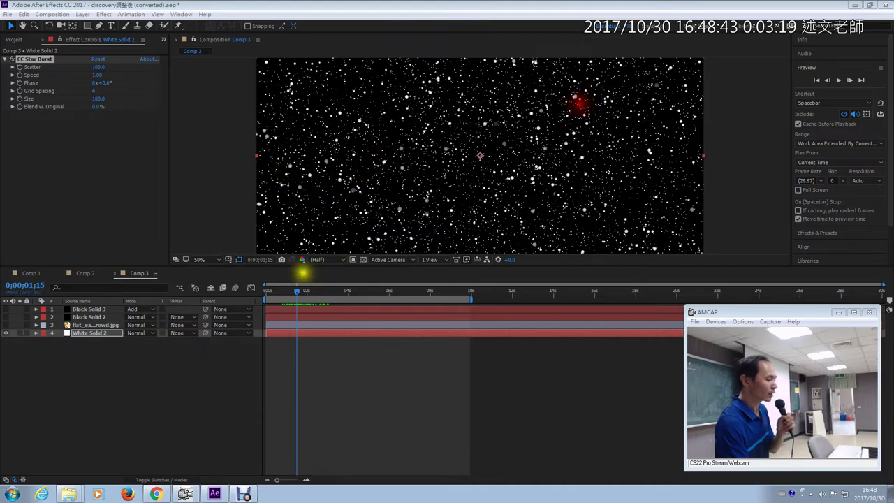
pyautogui.moveTo(296, 291)
pyautogui.mouseDown()
pyautogui.moveTo(316, 294)
pyautogui.moveTo(299, 294)
pyautogui.mouseUp()
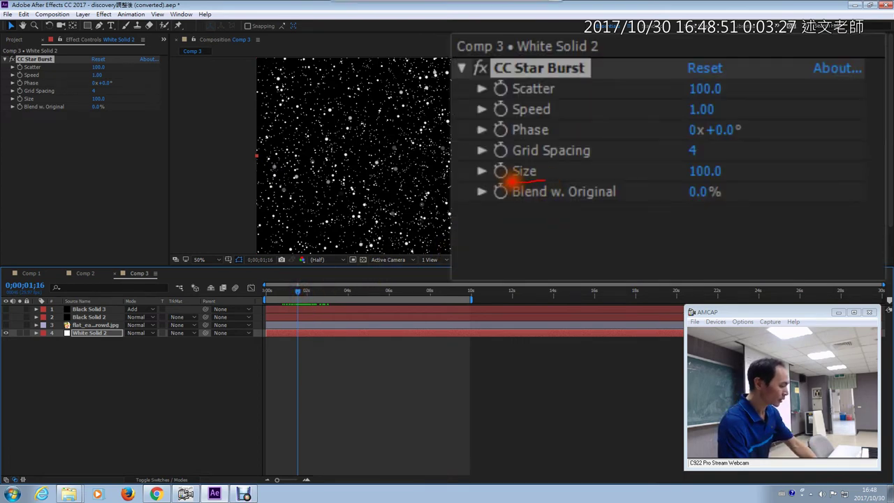
pyautogui.moveTo(506, 165)
pyautogui.mouseDown()
pyautogui.moveTo(537, 157)
pyautogui.moveTo(539, 180)
pyautogui.mouseUp()
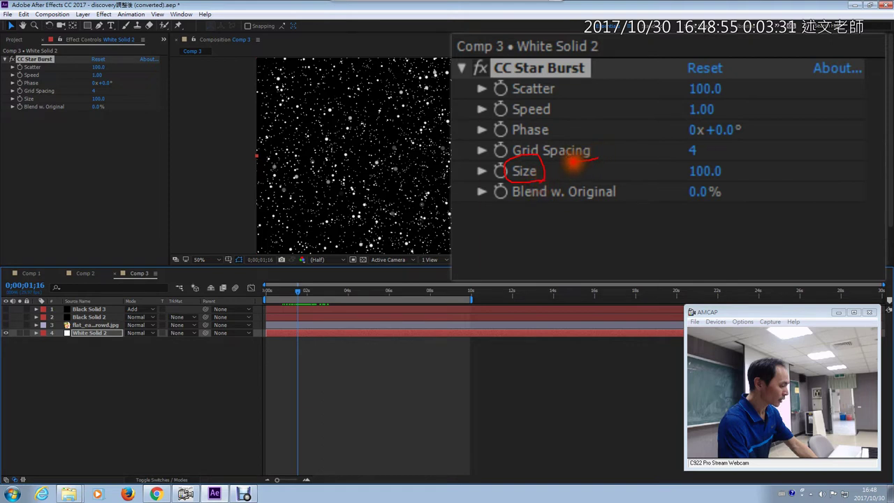
pyautogui.moveTo(573, 163)
pyautogui.mouseDown()
pyautogui.moveTo(514, 159)
pyautogui.moveTo(557, 131)
pyautogui.mouseUp()
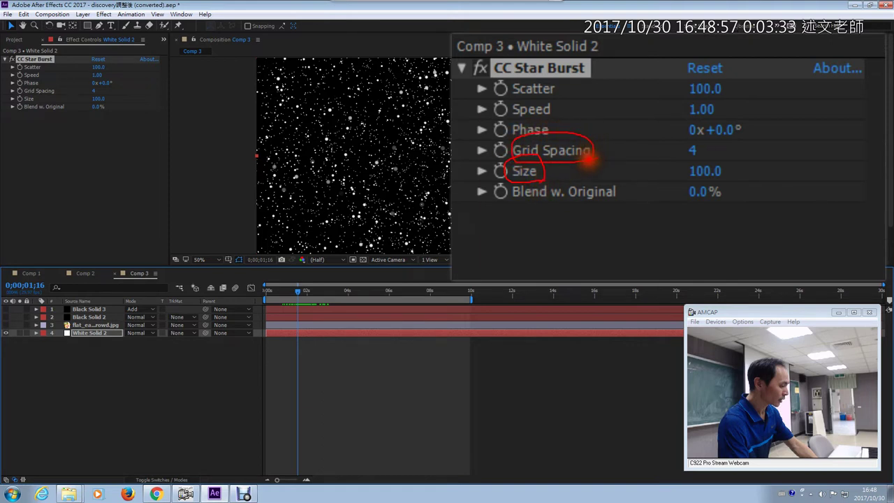
pyautogui.press('Escape')
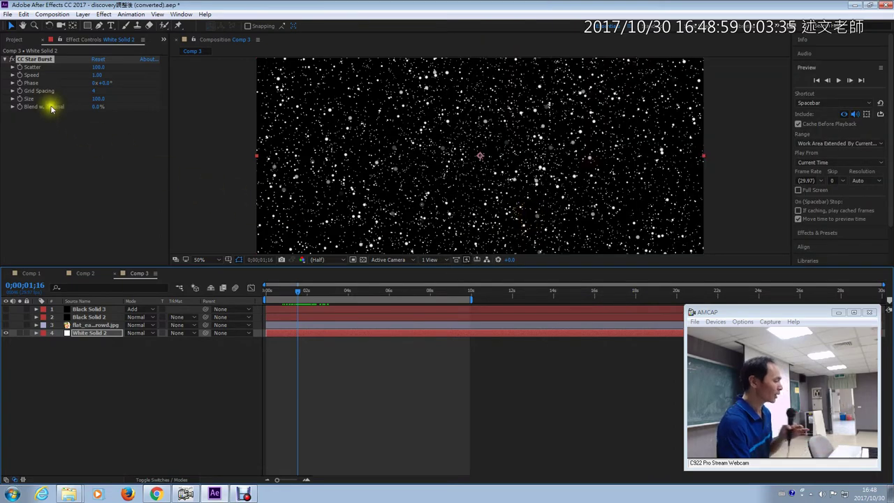
# Set the CC Star Burst Scatter to 168 and Speed to 0.70, and return to the first frame
pyautogui.click(98, 68)
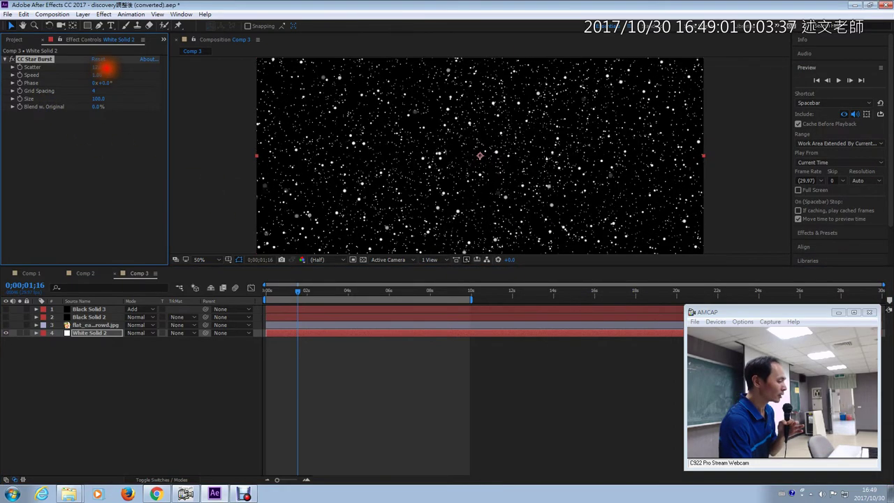
pyautogui.moveTo(96, 71)
pyautogui.mouseDown()
pyautogui.moveTo(84, 72)
pyautogui.moveTo(133, 71)
pyautogui.moveTo(86, 79)
pyautogui.mouseUp()
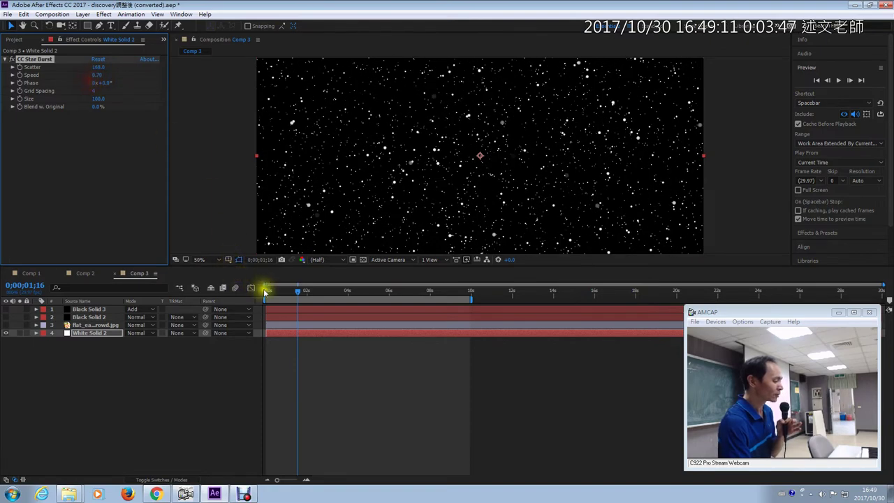
pyautogui.moveTo(265, 292)
pyautogui.mouseDown()
pyautogui.moveTo(293, 292)
pyautogui.moveTo(264, 293)
pyautogui.mouseUp()
pyautogui.click(517, 146)
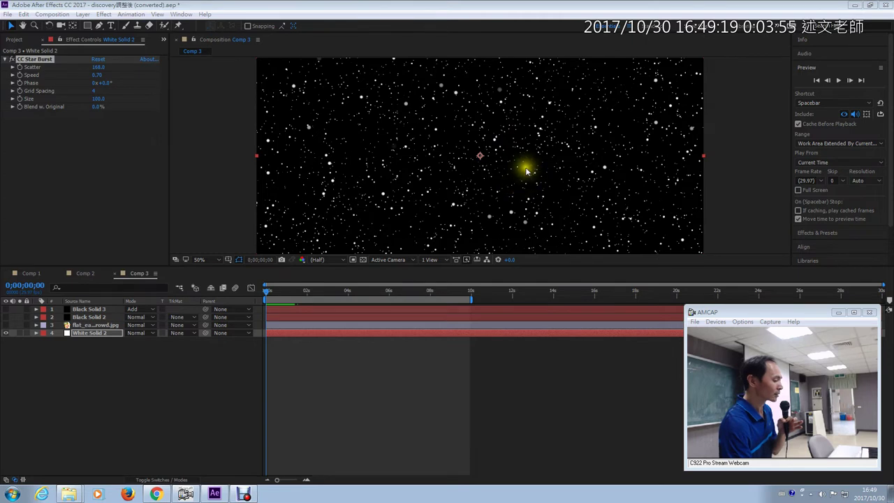
pyautogui.click(575, 143)
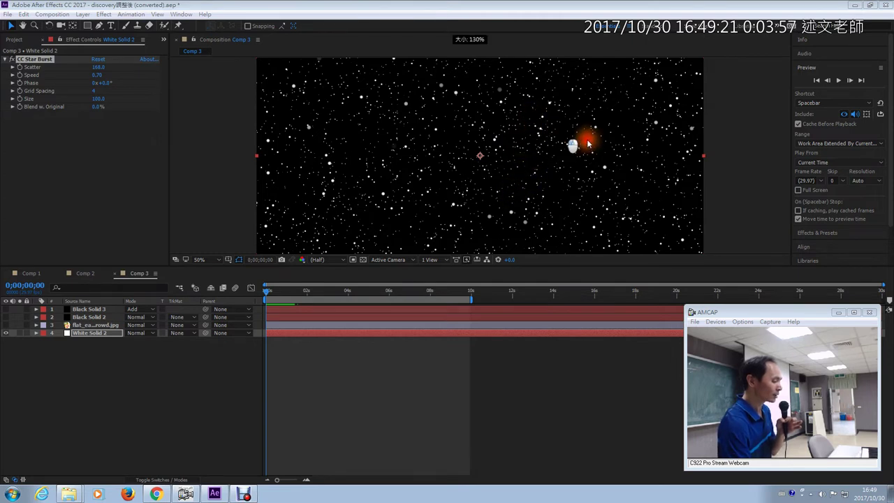
# Reduce the CC Star Burst Size to 53 and scrub through the first seconds of the starfield
pyautogui.click(97, 100)
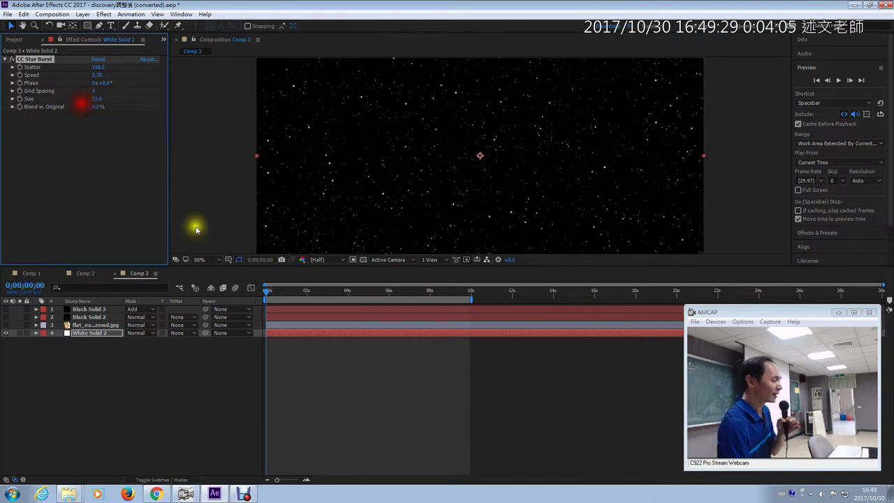
pyautogui.click(267, 294)
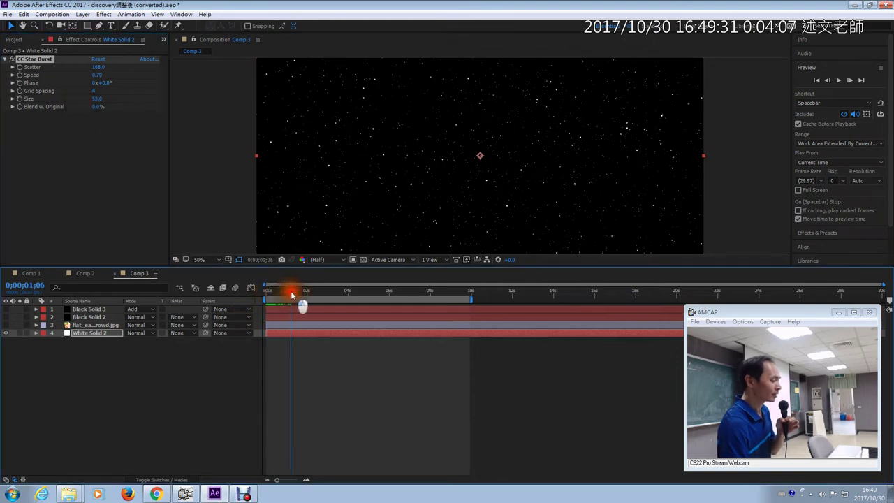
pyautogui.moveTo(328, 289); pyautogui.dragTo(253, 292)
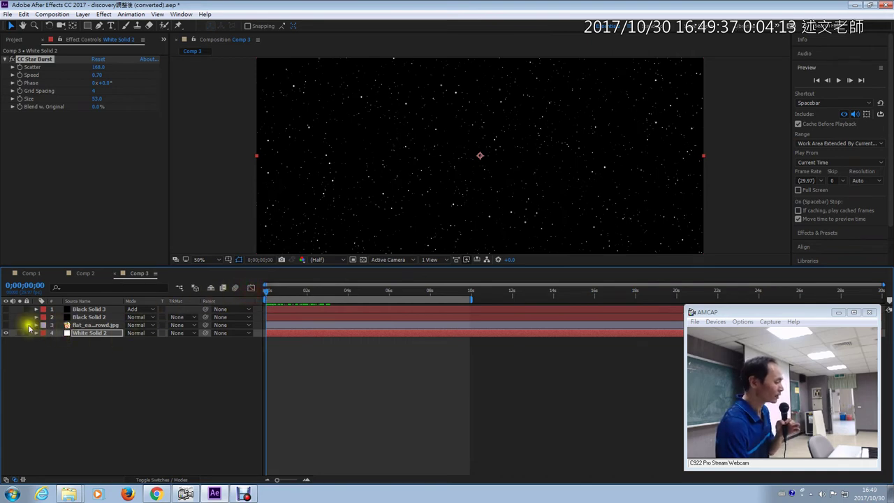
# Show the flat earth image layer and Black Solid 3 again, and scrub the combined animation to 0;00;07;23
pyautogui.click(7, 325)
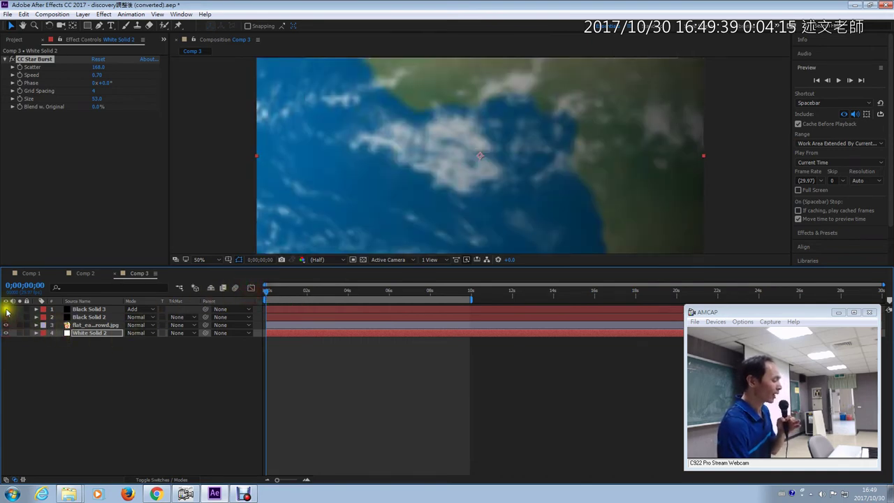
pyautogui.click(6, 310)
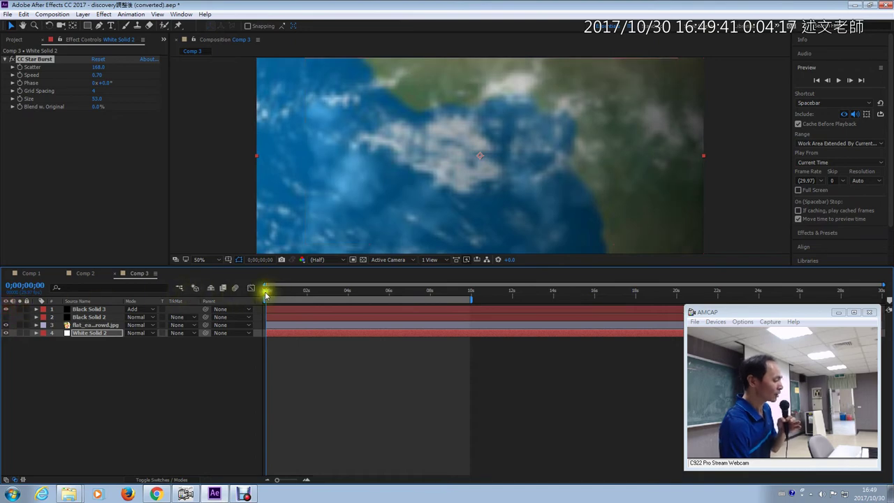
pyautogui.moveTo(265, 295); pyautogui.dragTo(427, 286)
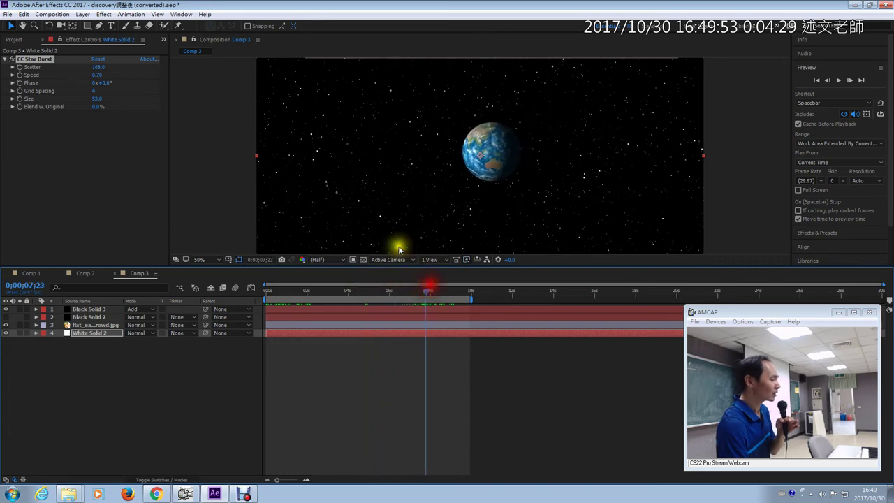
# Slow the CC Star Burst Speed to 0.08 and scrub the Earth and starfield animation to 0;00;07;10
pyautogui.click(92, 75)
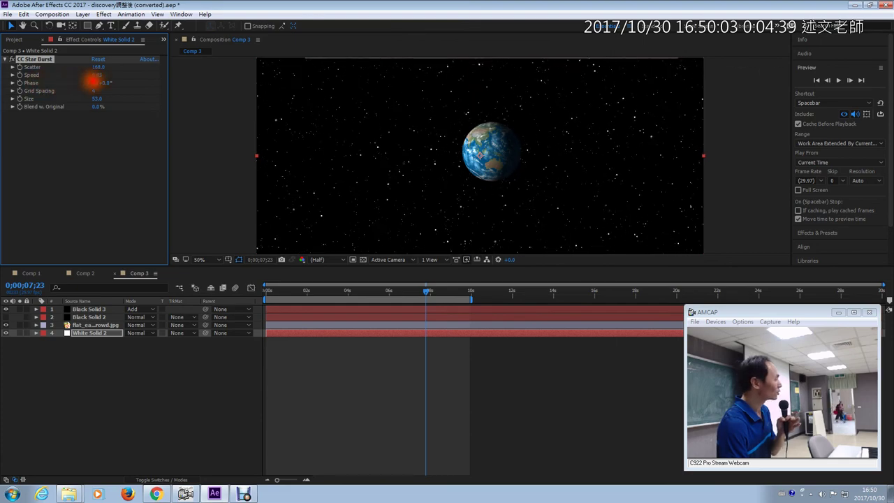
pyautogui.moveTo(93, 81); pyautogui.dragTo(83, 82)
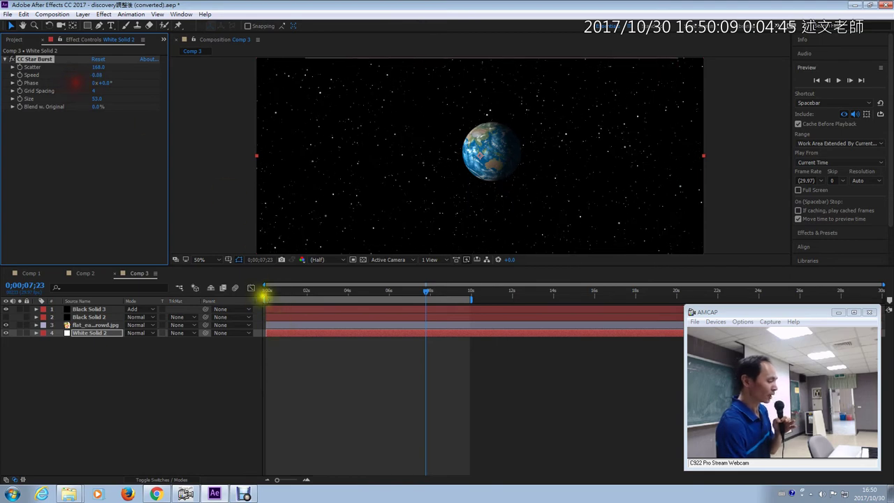
pyautogui.moveTo(269, 292); pyautogui.dragTo(415, 308)
pyautogui.rightClick(780, 113)
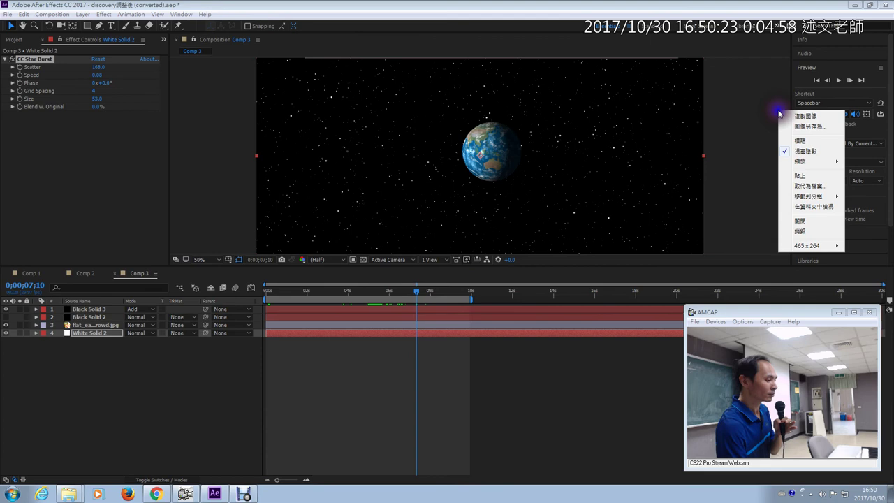
pyautogui.click(802, 222)
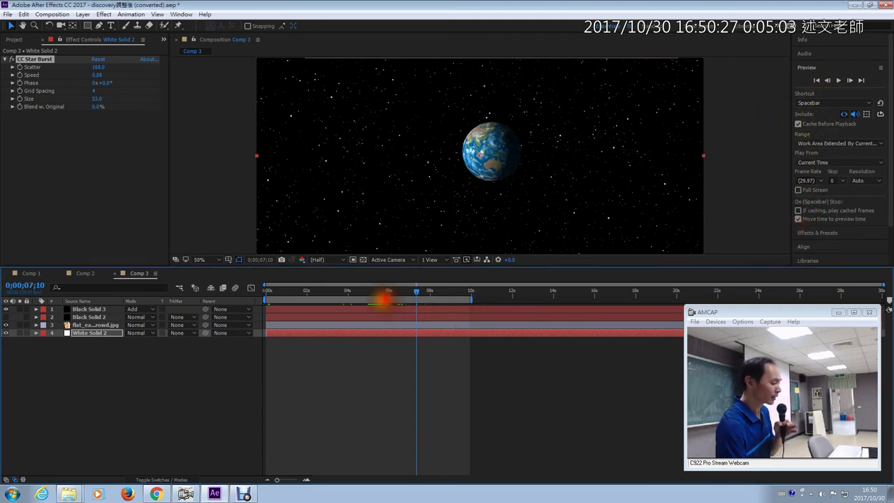
# Move the work area start to about 6 seconds and play a preview of Comp 3 from 0;00;02;21
pyautogui.moveTo(419, 294); pyautogui.dragTo(322, 293)
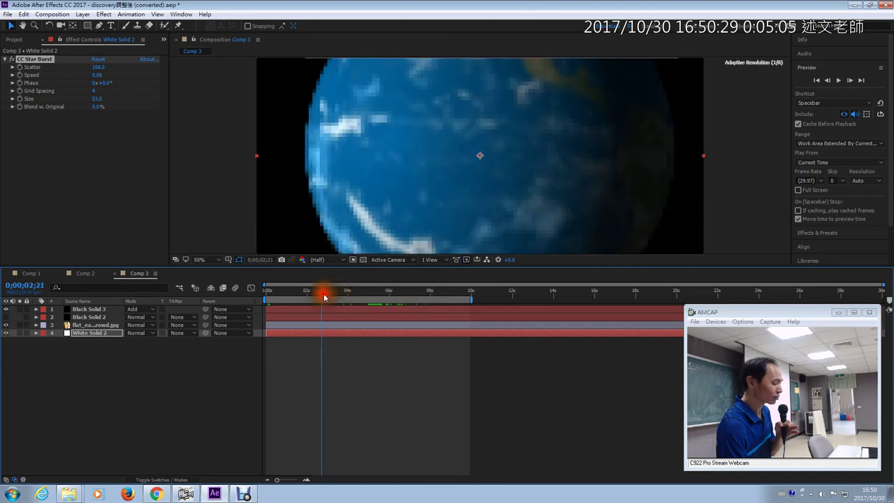
pyautogui.moveTo(266, 299); pyautogui.dragTo(383, 297)
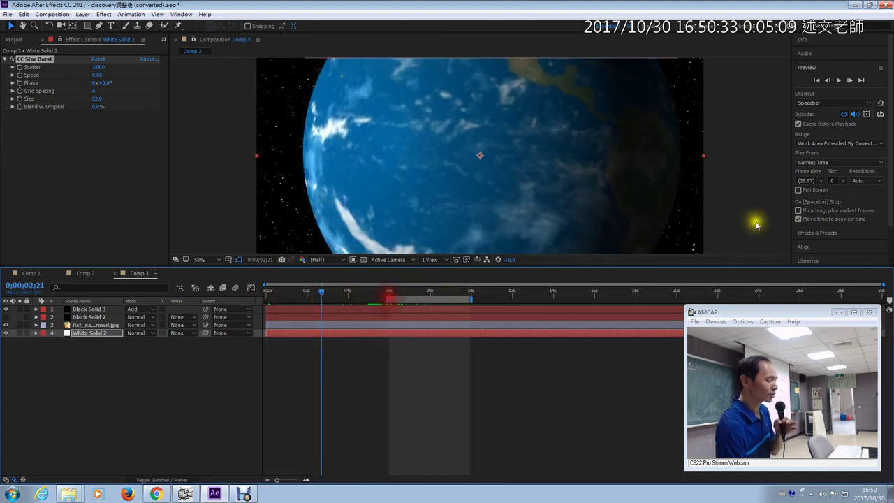
pyautogui.click(839, 80)
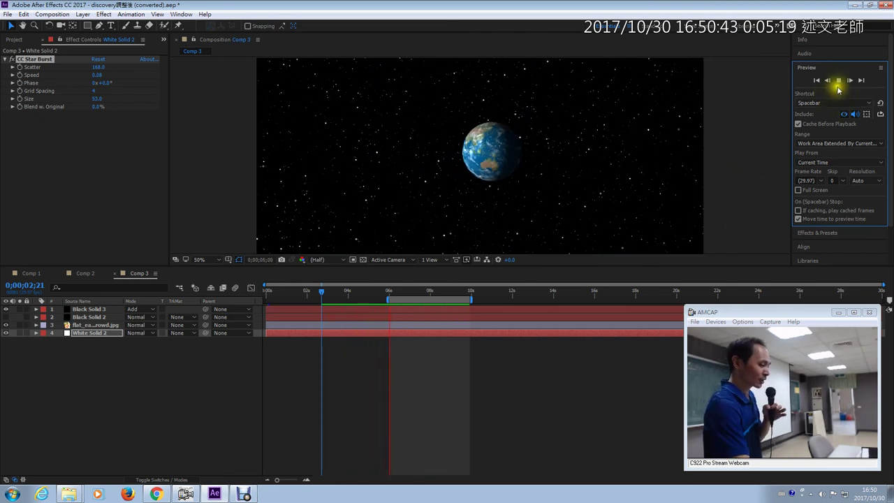
pyautogui.moveTo(529, 14)
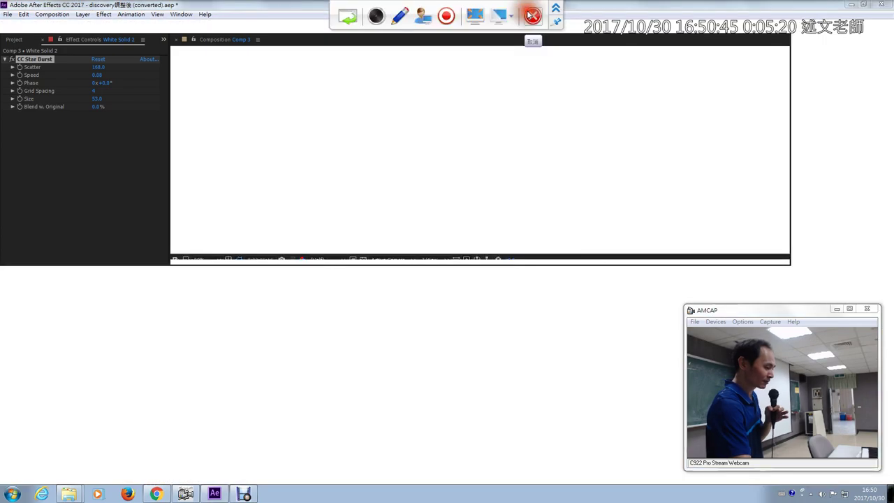